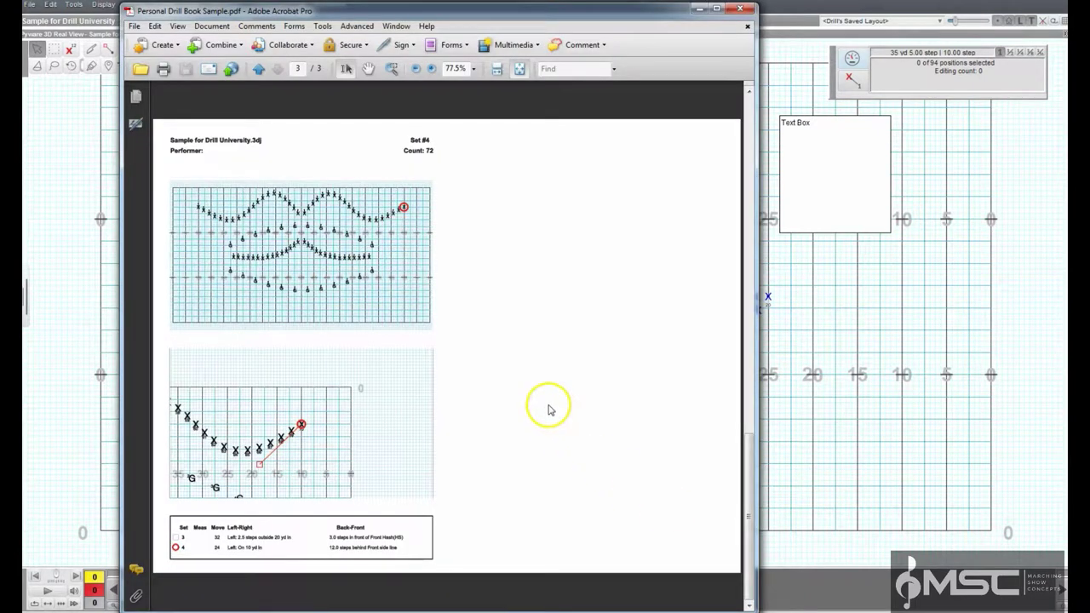
# Step: Scroll the sample personal drill book PDF back from page 3 to its cover page
pyautogui.scroll(3, 549, 409)
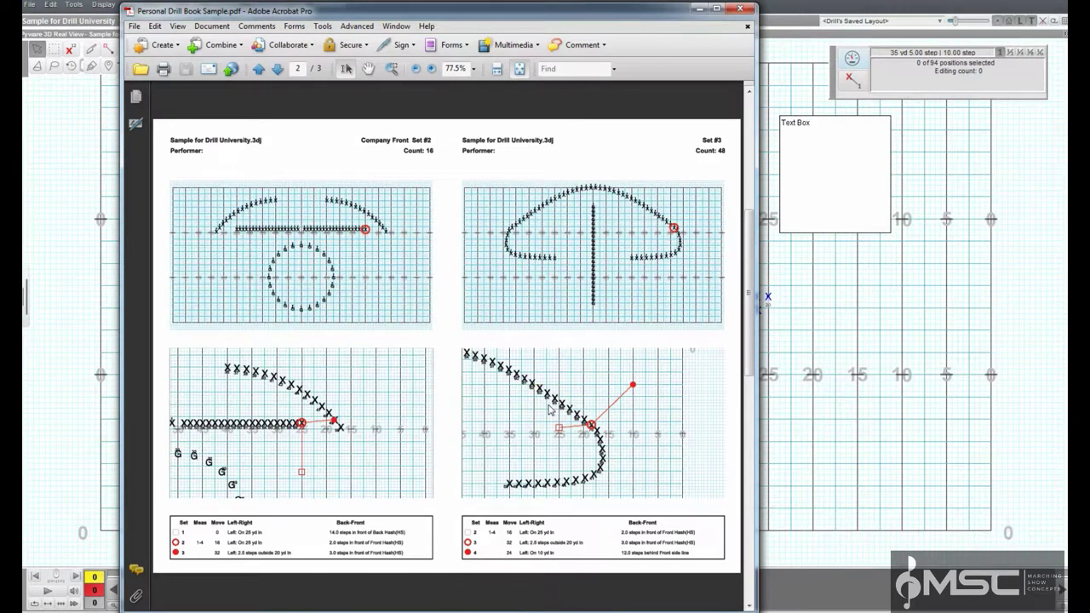
pyautogui.scroll(3, 549, 409)
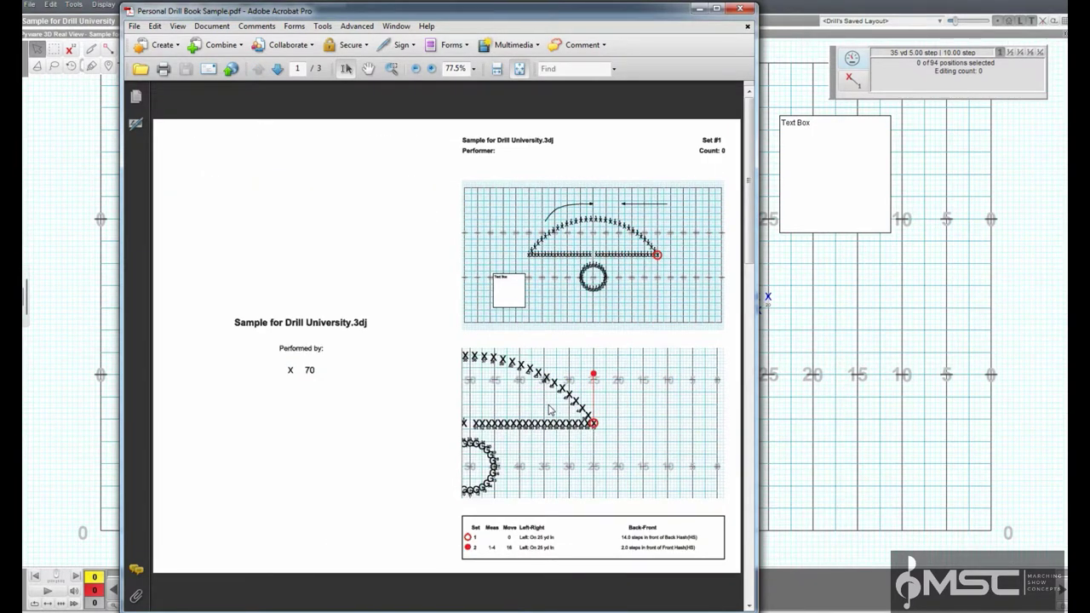
# Step: Back in Pyware, select front-line performers 70 through 51 and bring up File > Print
pyautogui.click(803, 384)
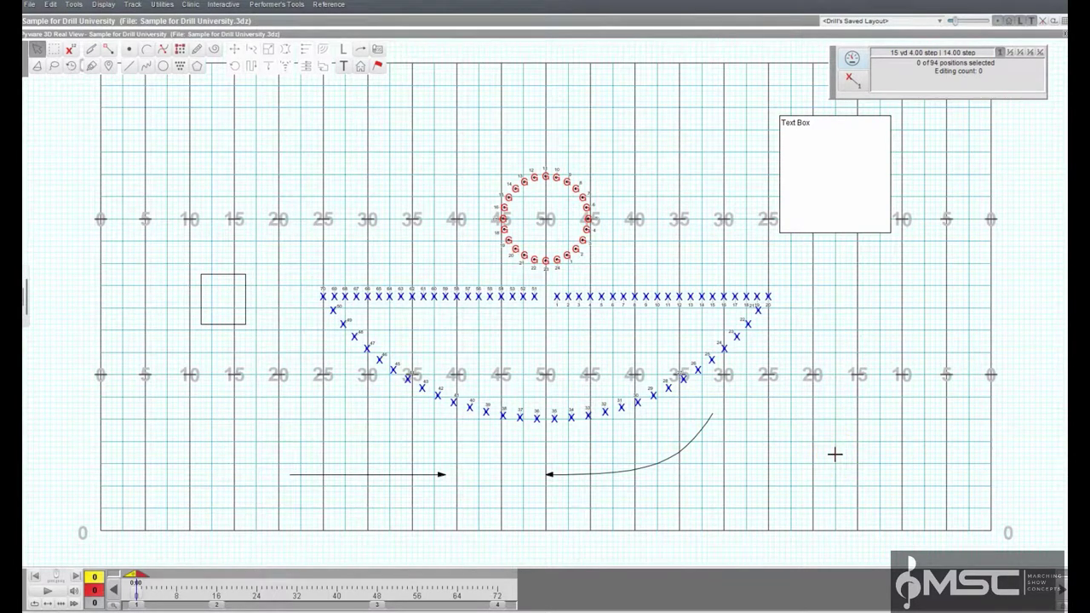
pyautogui.click(601, 187)
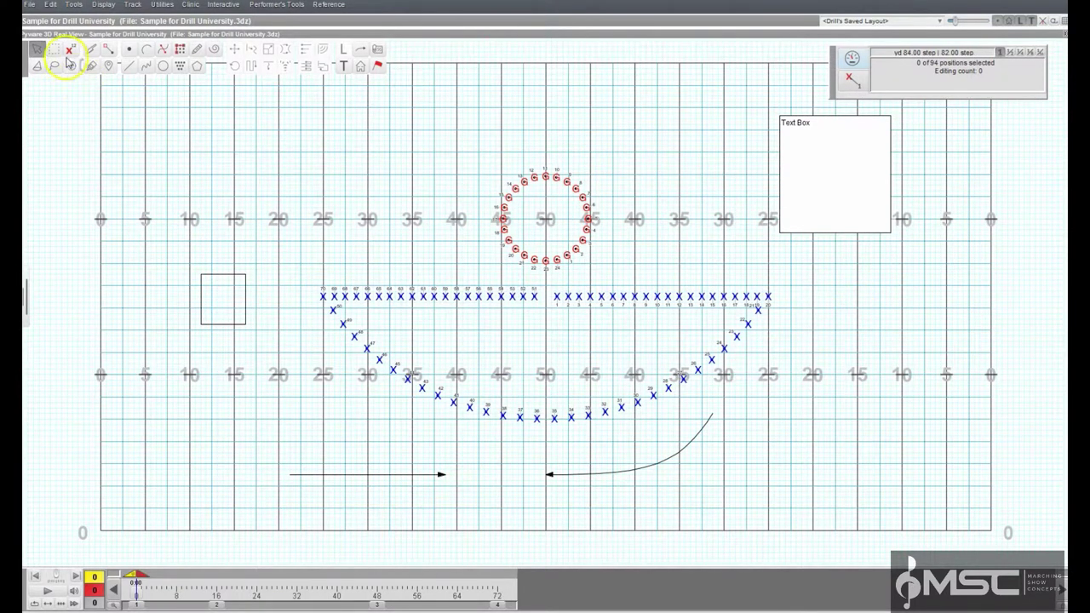
pyautogui.click(324, 298)
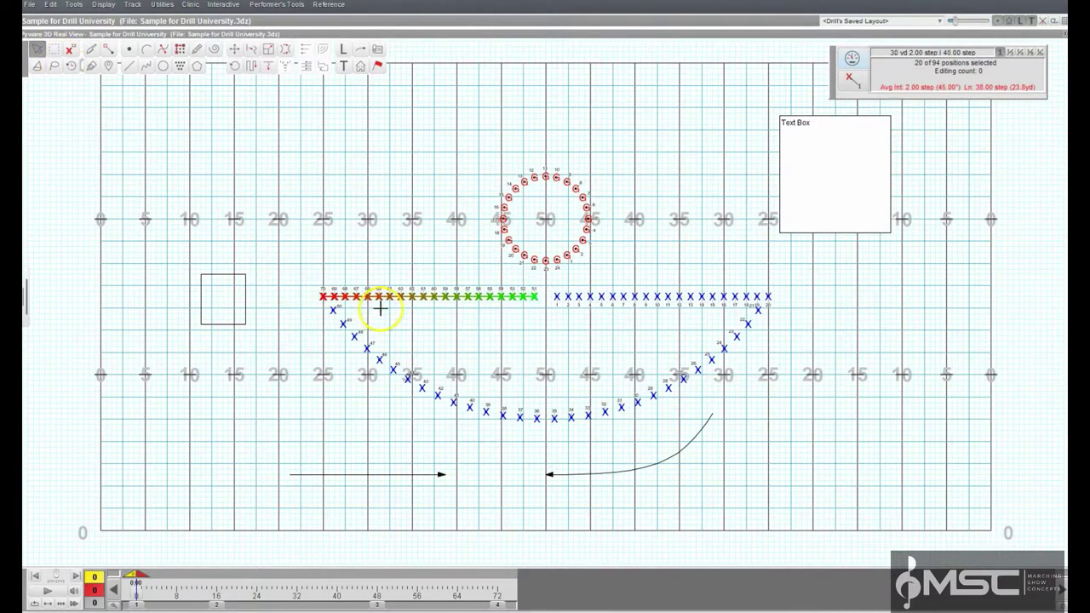
pyautogui.click(29, 4)
pyautogui.moveTo(68, 275)
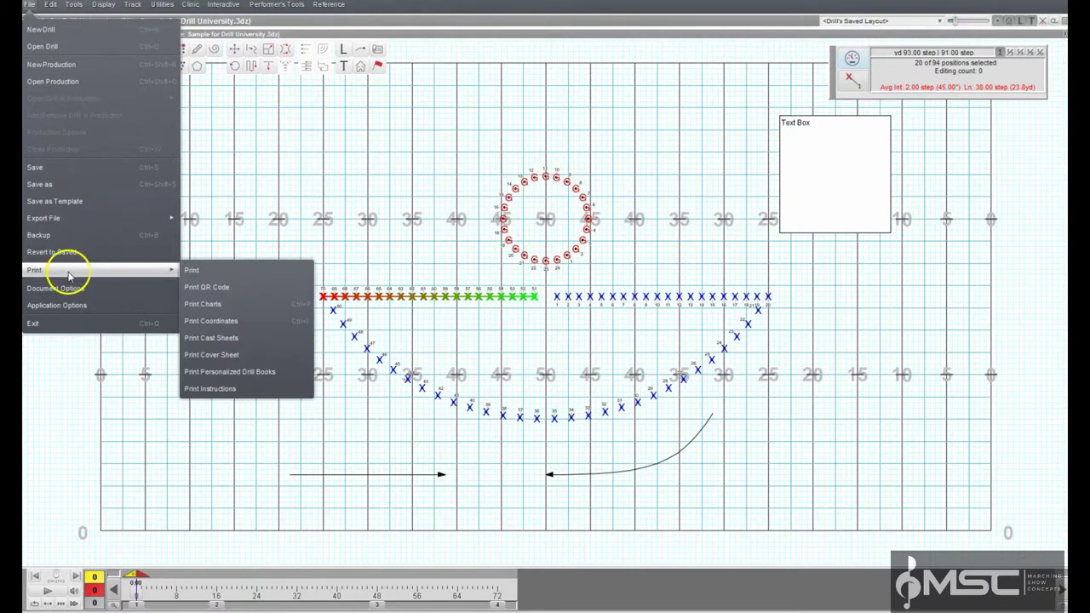
# Step: Choose Print Personalized Drill Books to bring up the plug-in preferences
pyautogui.click(261, 375)
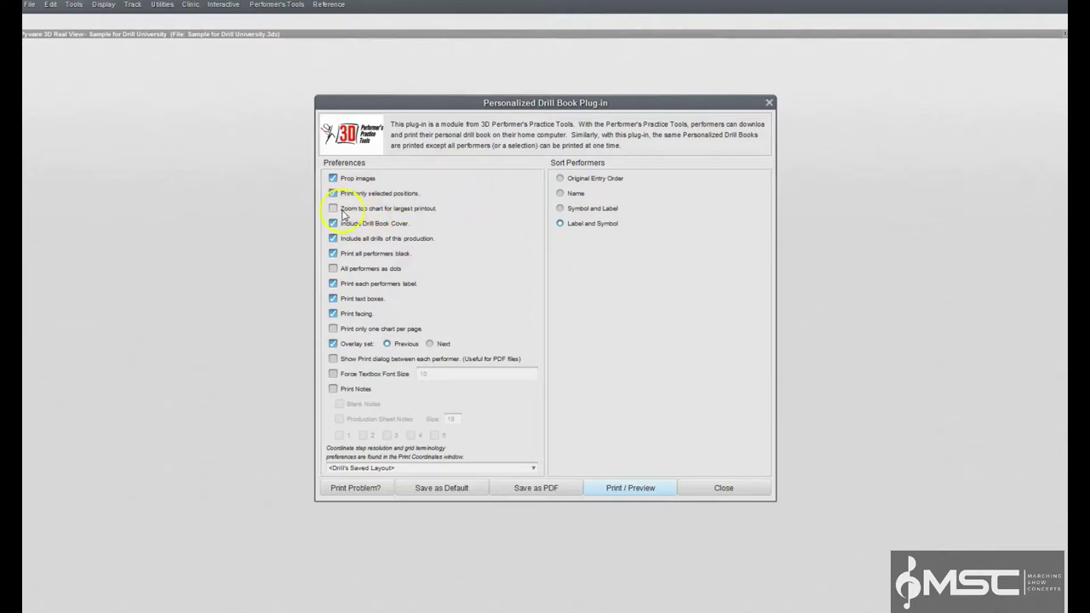
pyautogui.click(335, 212)
pyautogui.click(334, 210)
pyautogui.click(333, 254)
# Step: Turn on Print Notes using Production Sheet Notes at size 18
pyautogui.click(365, 390)
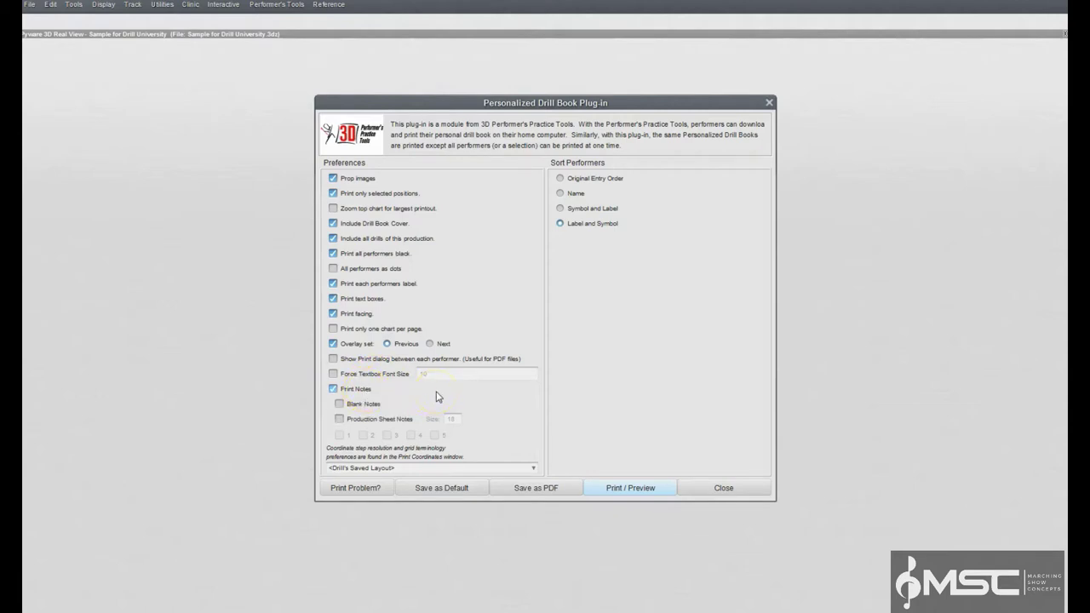
pyautogui.click(339, 407)
pyautogui.click(339, 419)
pyautogui.click(602, 385)
pyautogui.click(597, 389)
pyautogui.click(603, 390)
# Step: Include production sheet notes 1, 2, 3, 4 and 5 in the printout
pyautogui.click(338, 435)
pyautogui.click(363, 435)
pyautogui.click(388, 436)
pyautogui.click(411, 435)
pyautogui.click(435, 435)
pyautogui.click(404, 468)
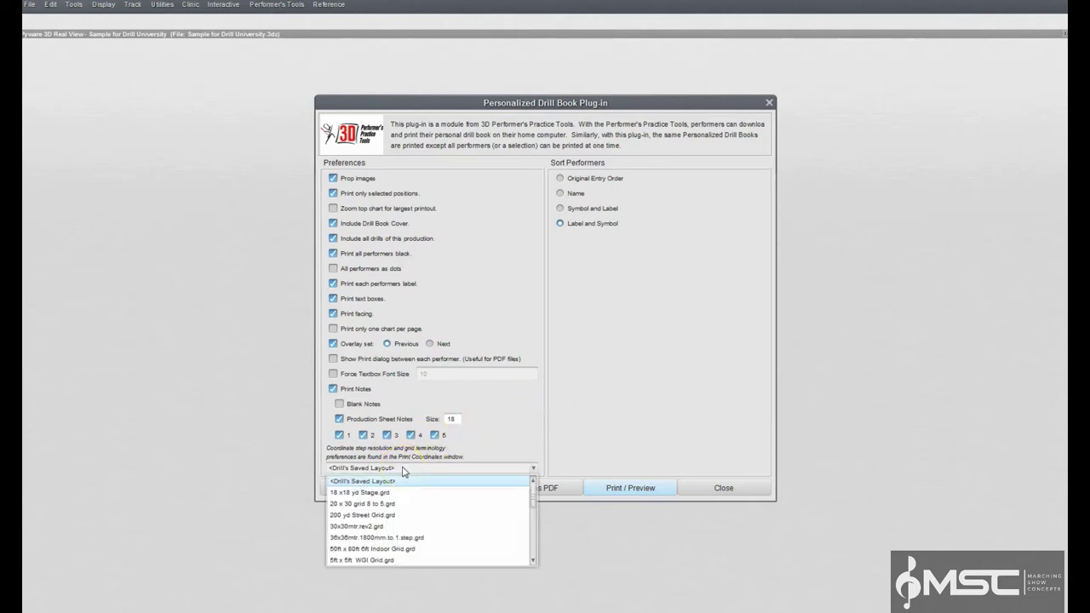
pyautogui.scroll(-1, 436, 557)
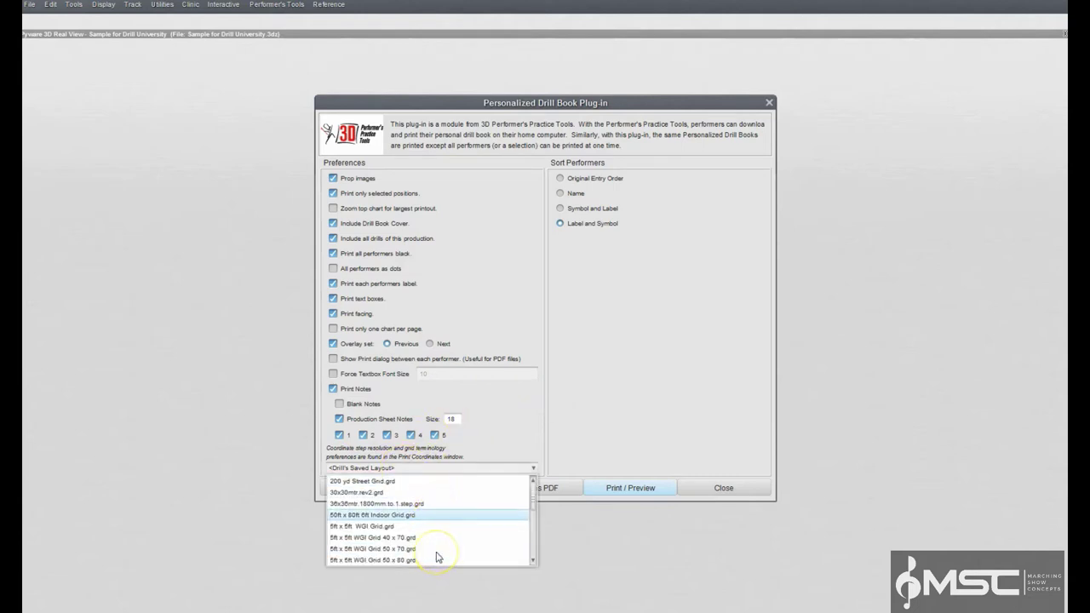
pyautogui.scroll(-5, 436, 557)
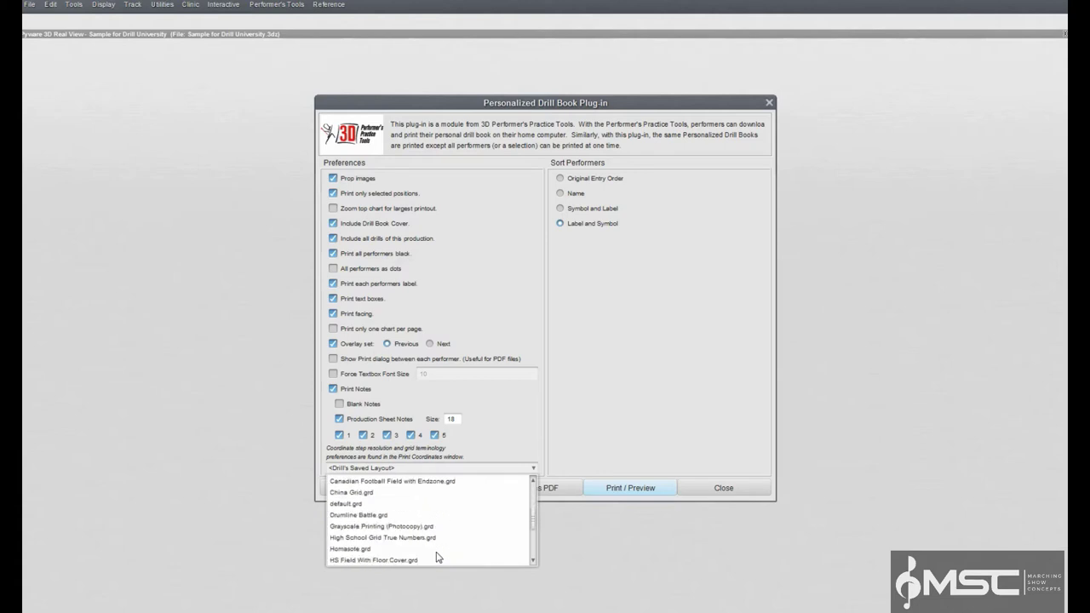
pyautogui.click(631, 386)
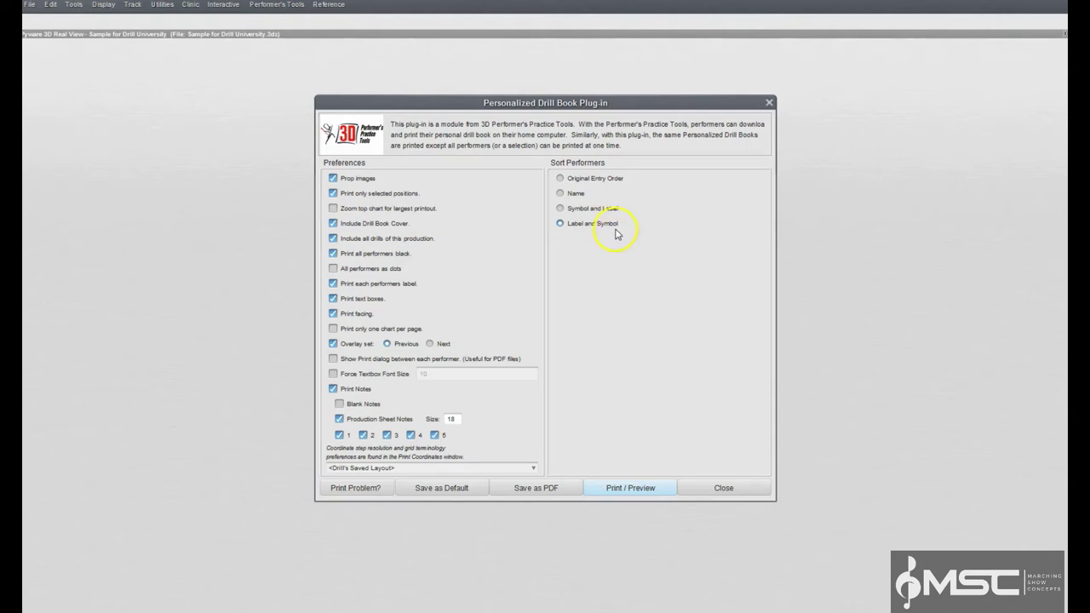
pyautogui.click(570, 179)
pyautogui.click(583, 224)
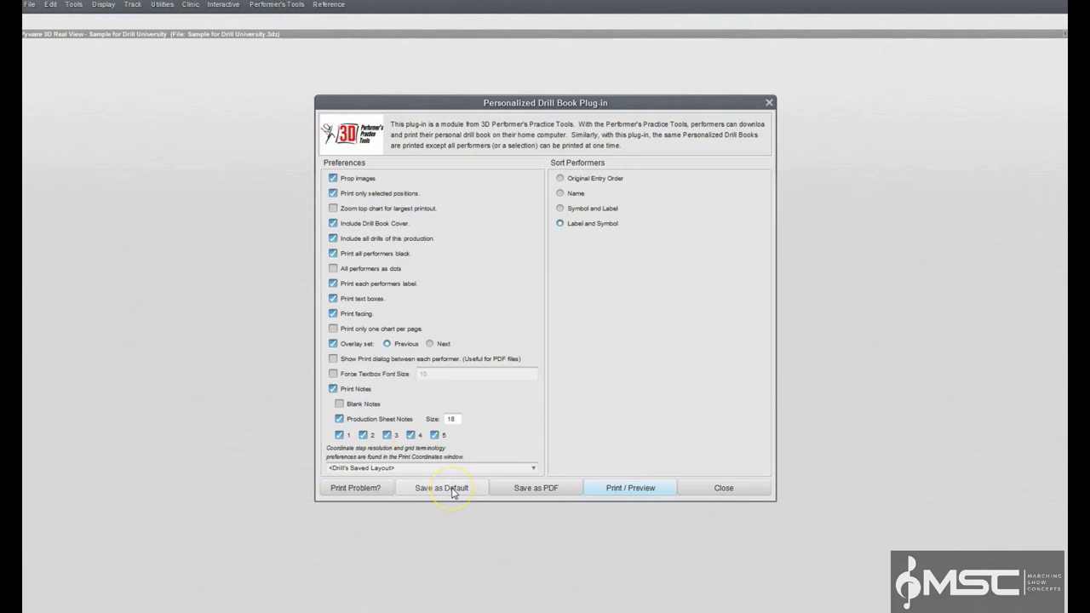
# Step: Save the current settings as defaults, then preview the drill book showing the cover and Set #1
pyautogui.click(452, 490)
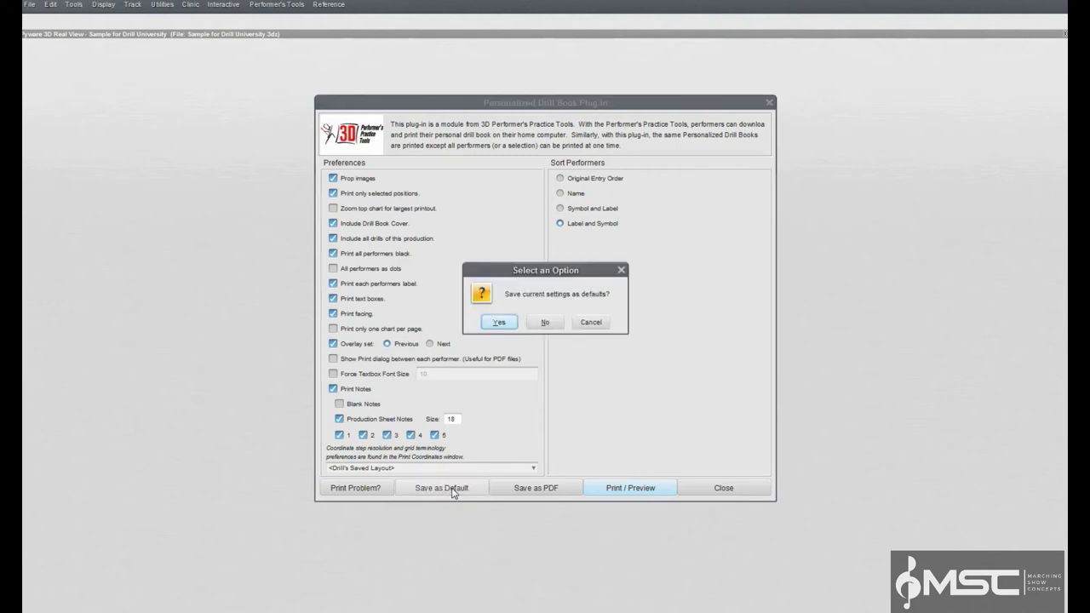
pyautogui.click(547, 323)
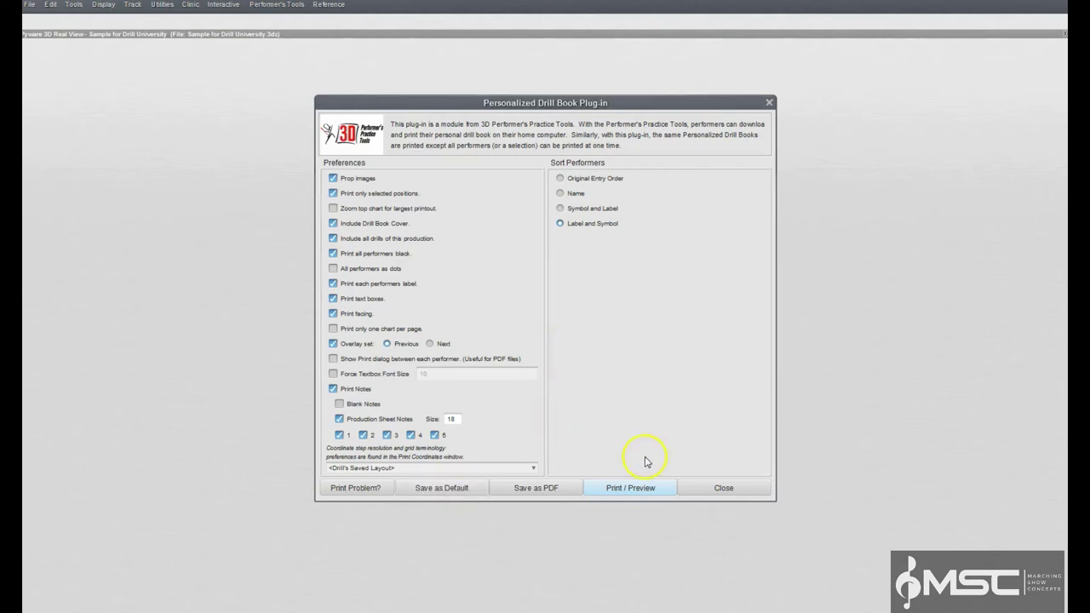
pyautogui.click(621, 492)
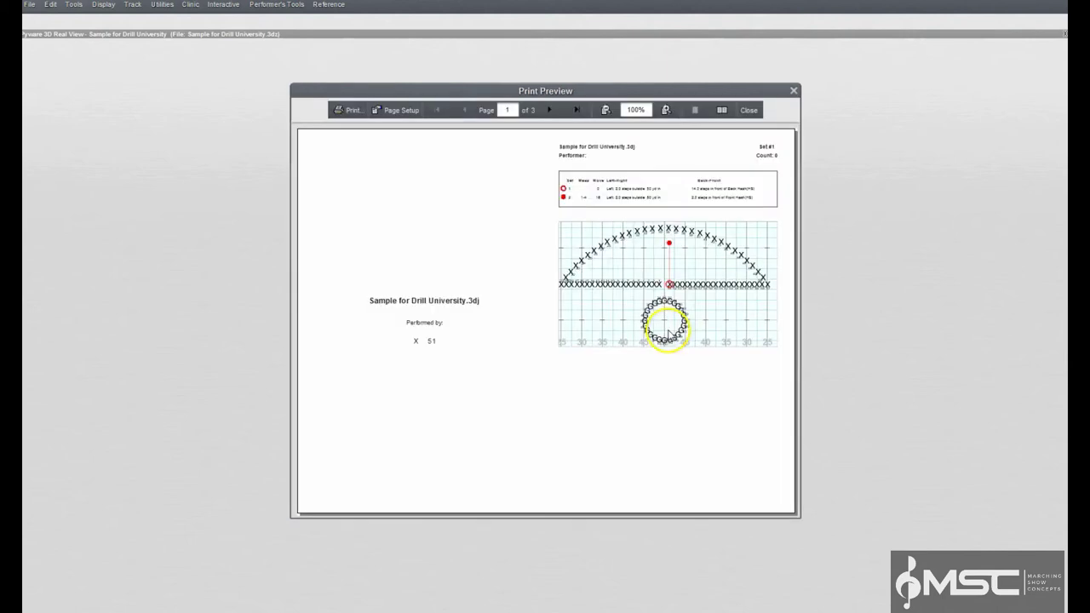
pyautogui.click(749, 112)
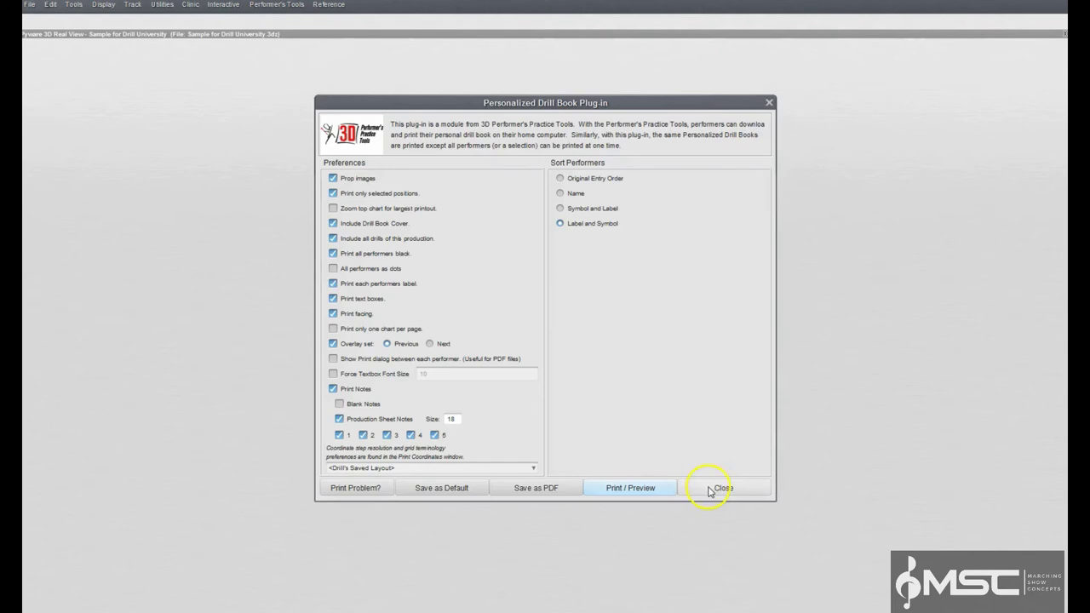
pyautogui.click(706, 371)
# Step: Reopen the print preview and cancel the Print dialog without printing
pyautogui.click(635, 488)
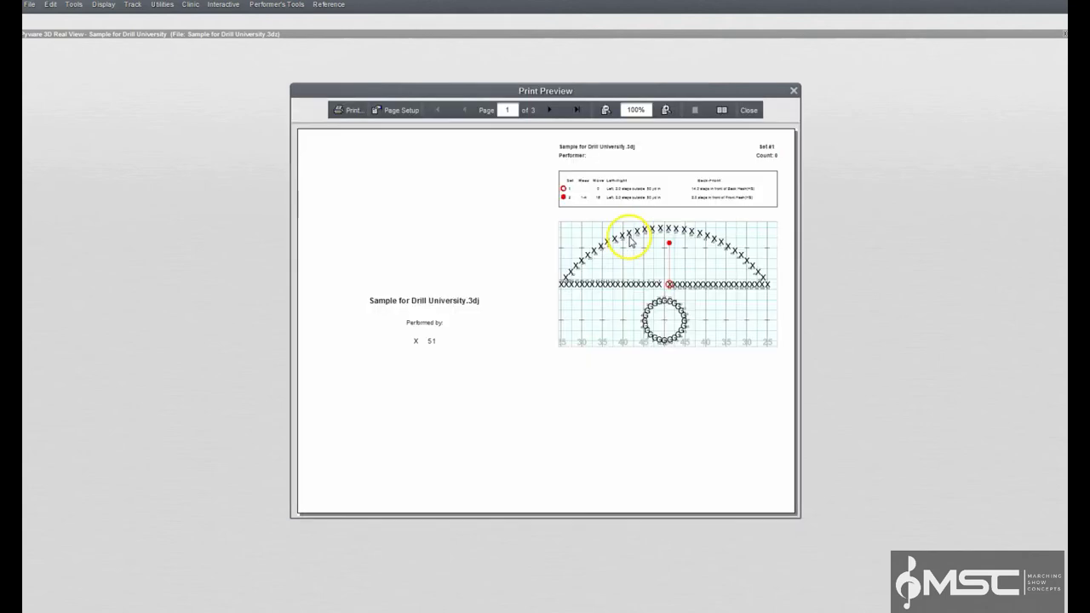
pyautogui.click(350, 110)
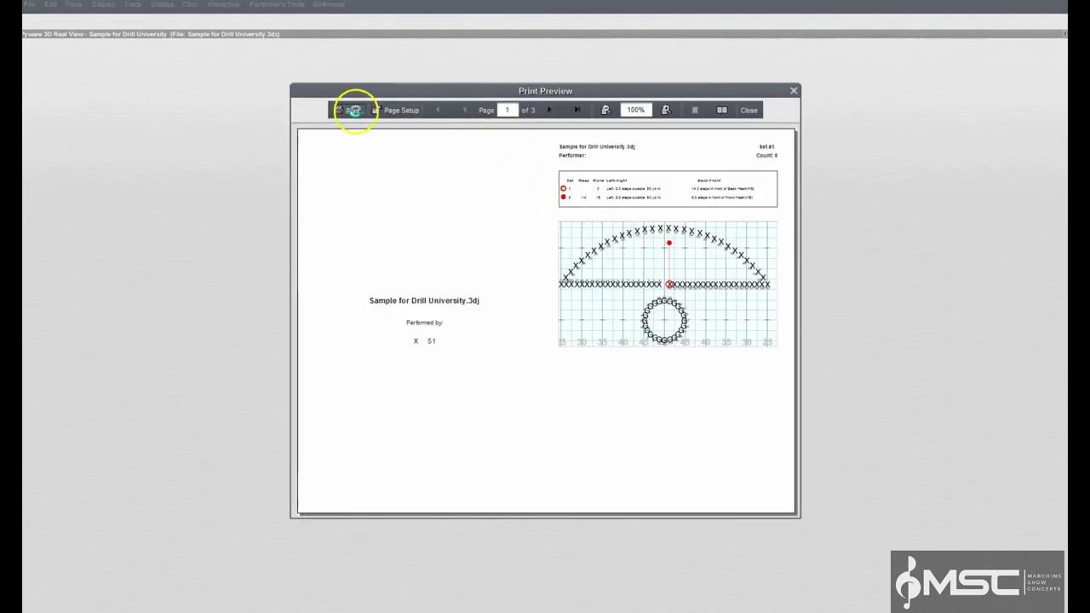
pyautogui.click(290, 204)
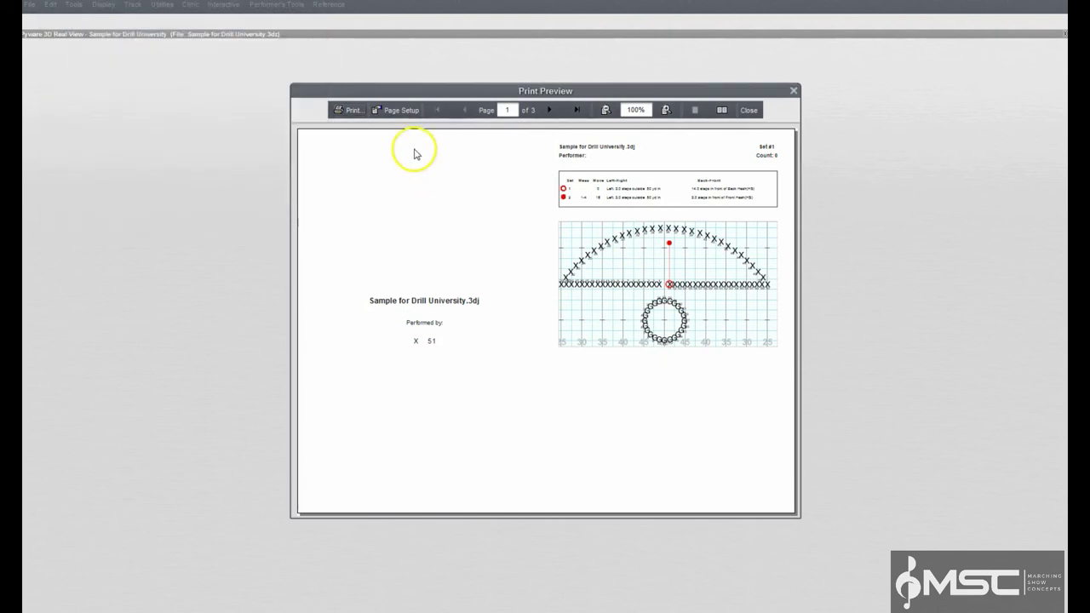
# Step: Page through all three preview pages, from the cover to Set #4
pyautogui.click(548, 110)
pyautogui.click(548, 110)
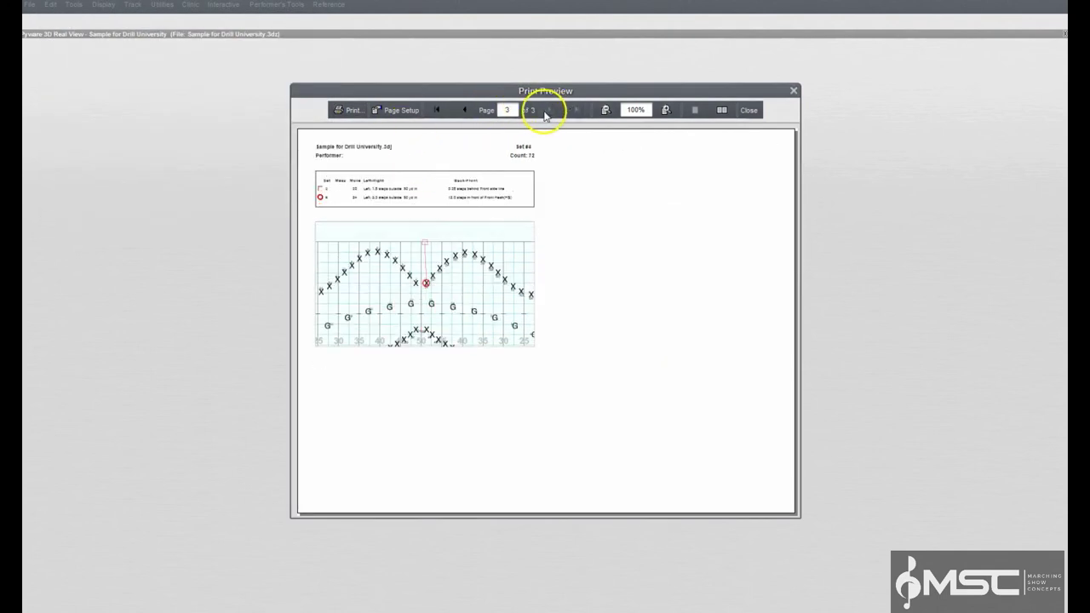
pyautogui.click(465, 110)
pyautogui.click(465, 111)
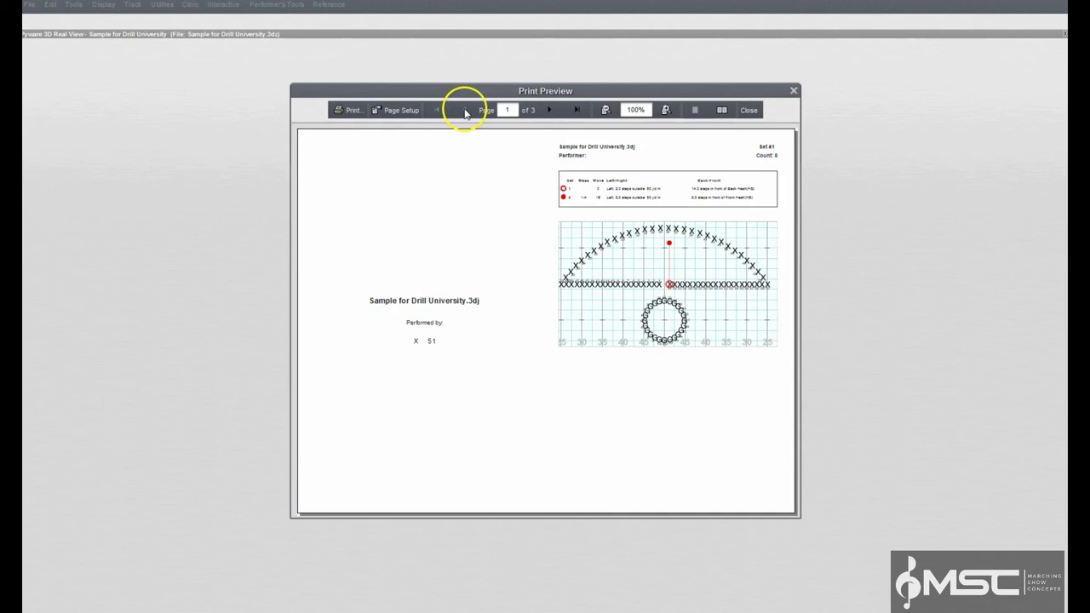
pyautogui.click(548, 110)
pyautogui.click(550, 110)
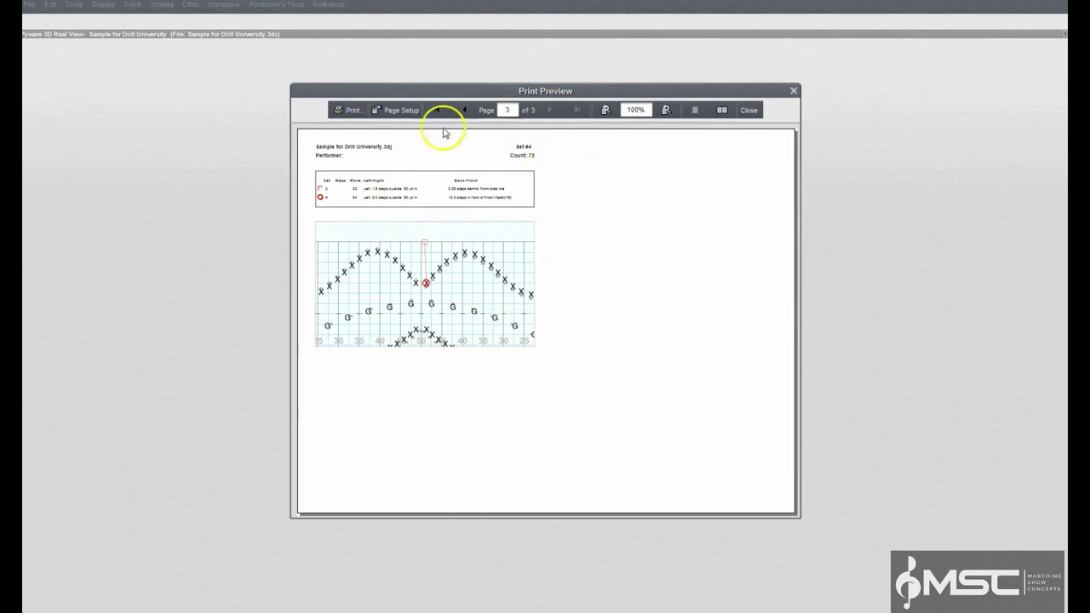
# Step: Check Page Setup without changes, then close the preview and the drill book plug-in
pyautogui.click(399, 110)
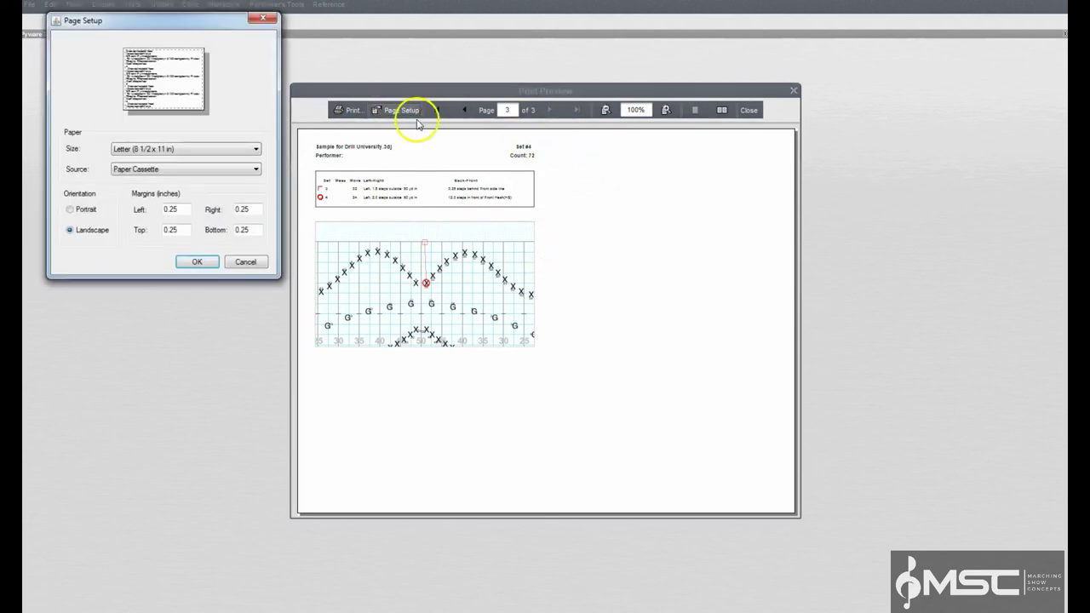
pyautogui.click(245, 262)
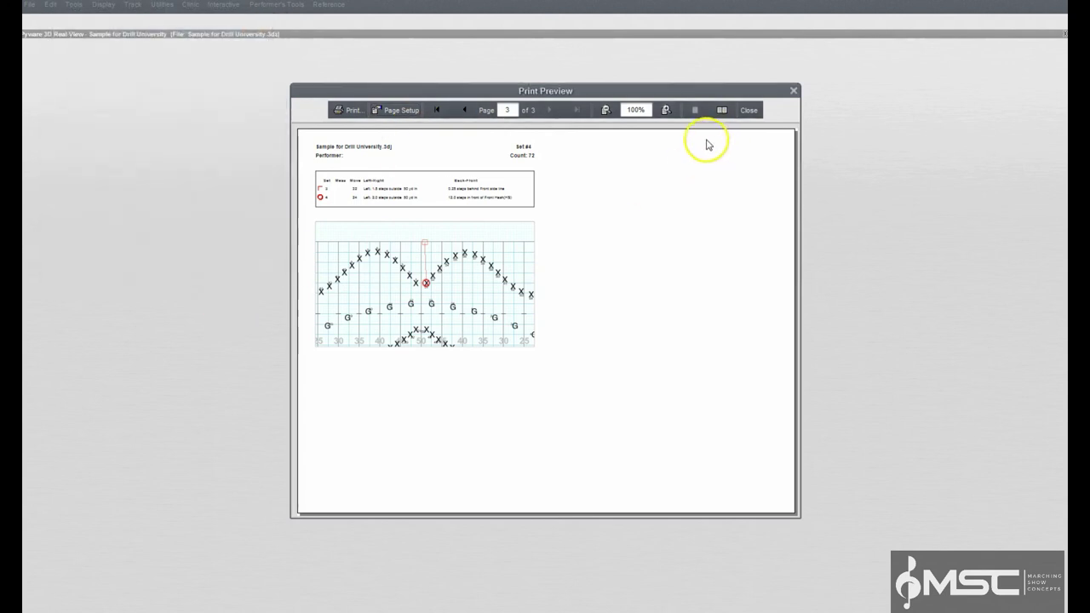
pyautogui.click(749, 111)
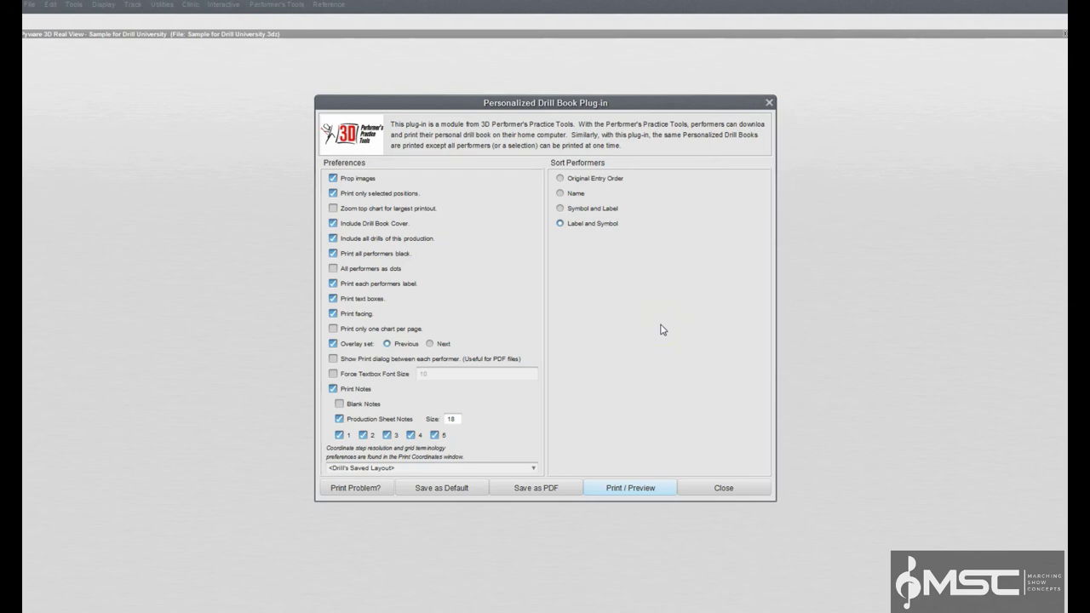
pyautogui.click(691, 490)
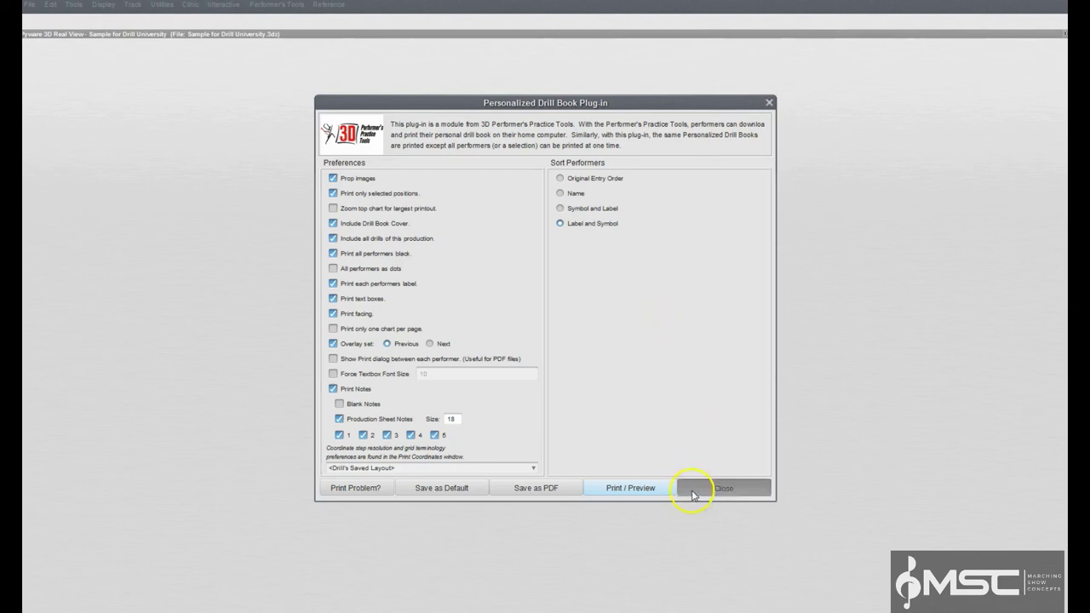